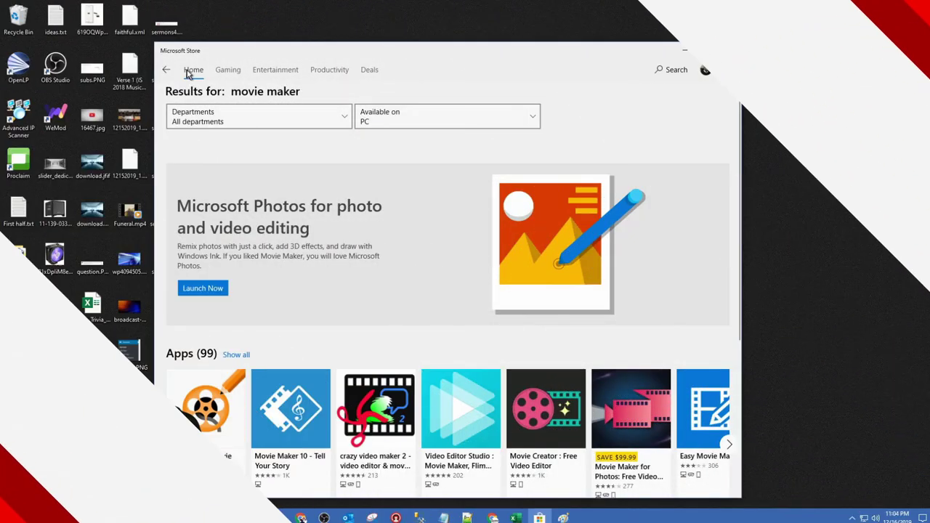
# Close Microsoft Store and reopen it through the Start menu search
pyautogui.click(182, 73)
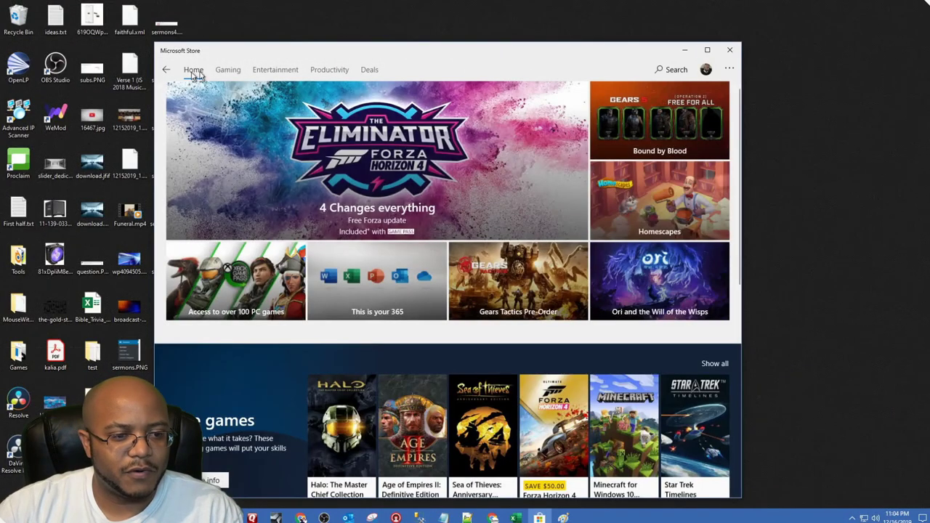
pyautogui.click(729, 50)
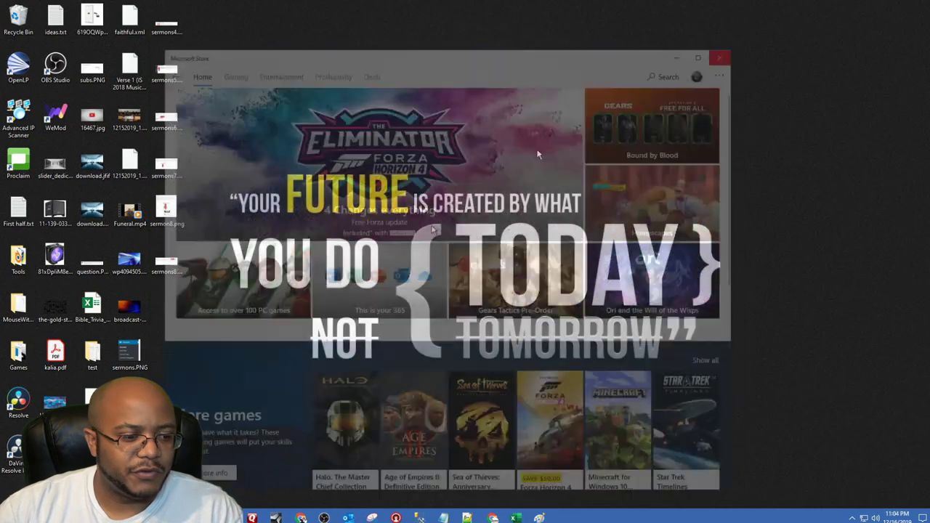
pyautogui.press('super')
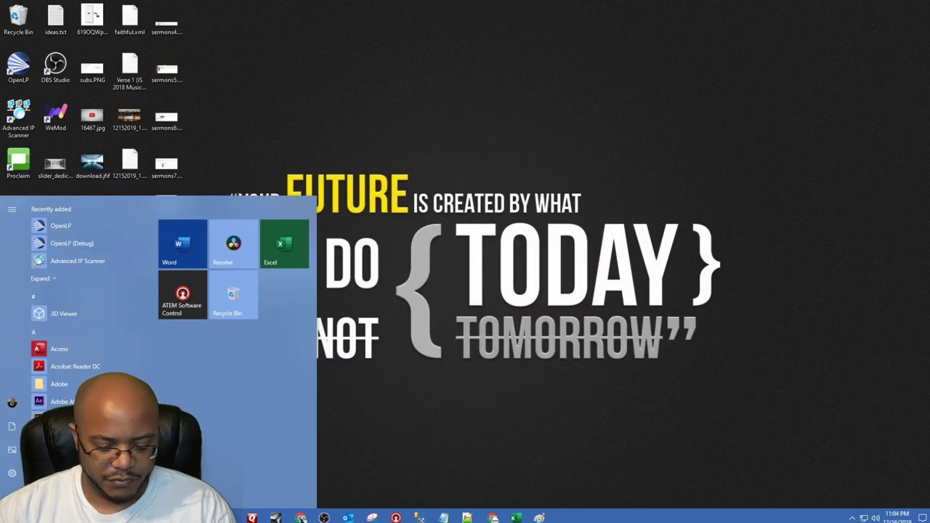
pyautogui.write('st')
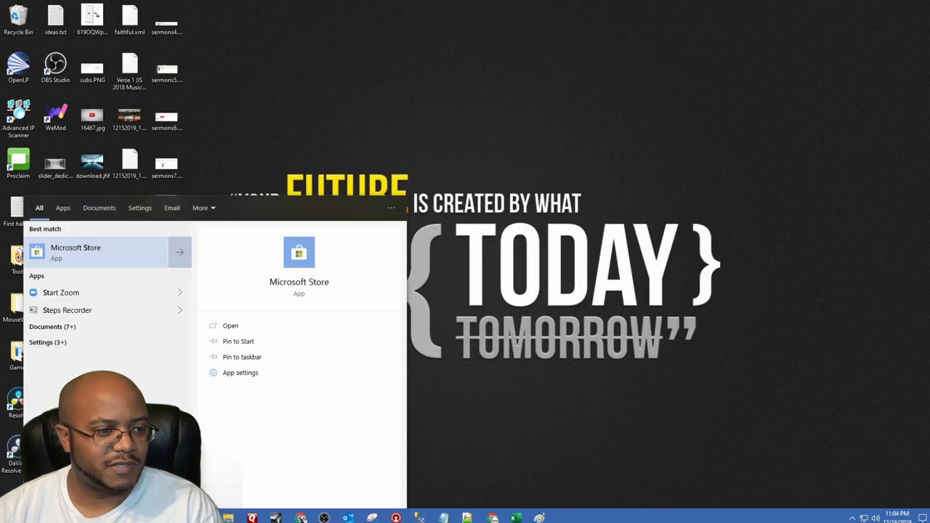
pyautogui.write('o')
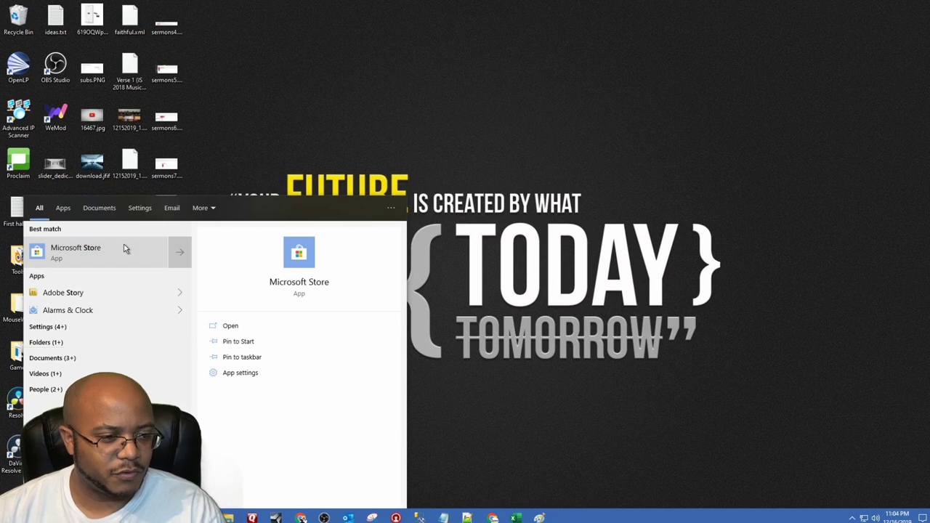
pyautogui.click(124, 248)
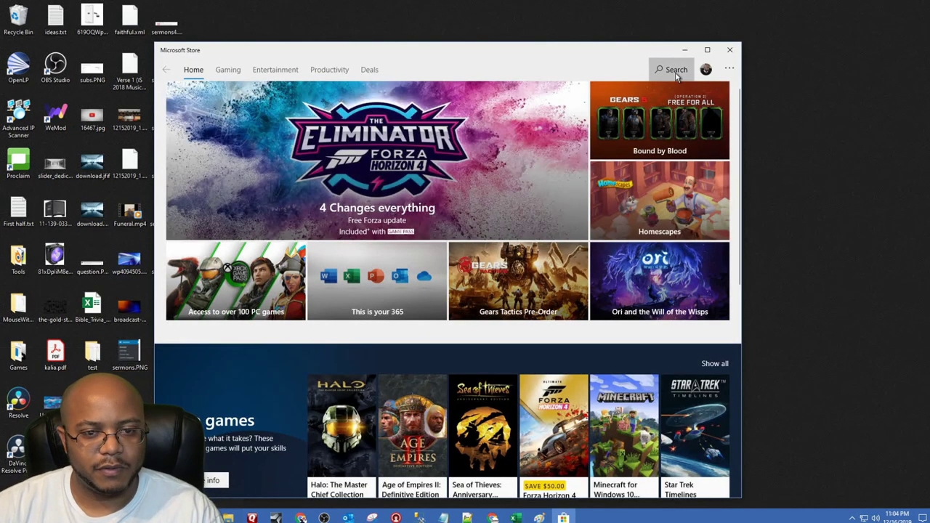
# Search the Store for 'movie maker'
pyautogui.click(674, 70)
pyautogui.write('movie maker')
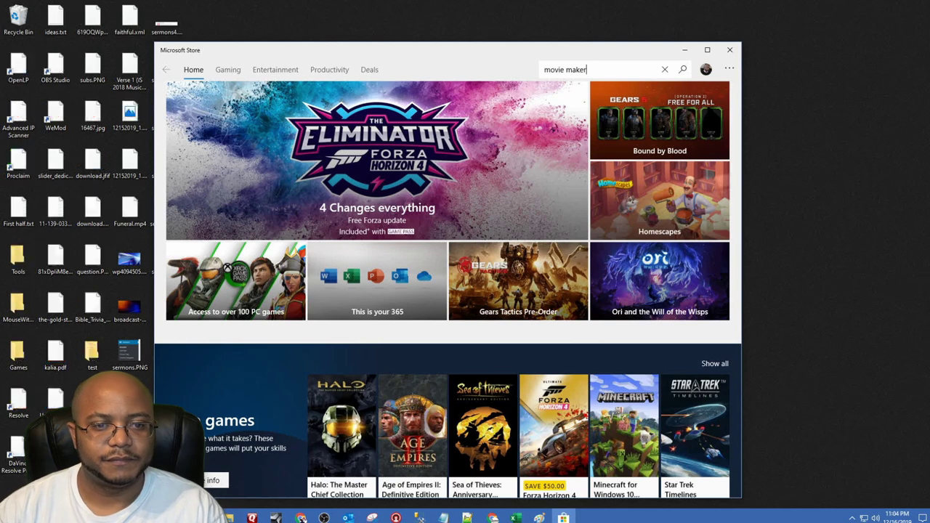
pyautogui.press('Return')
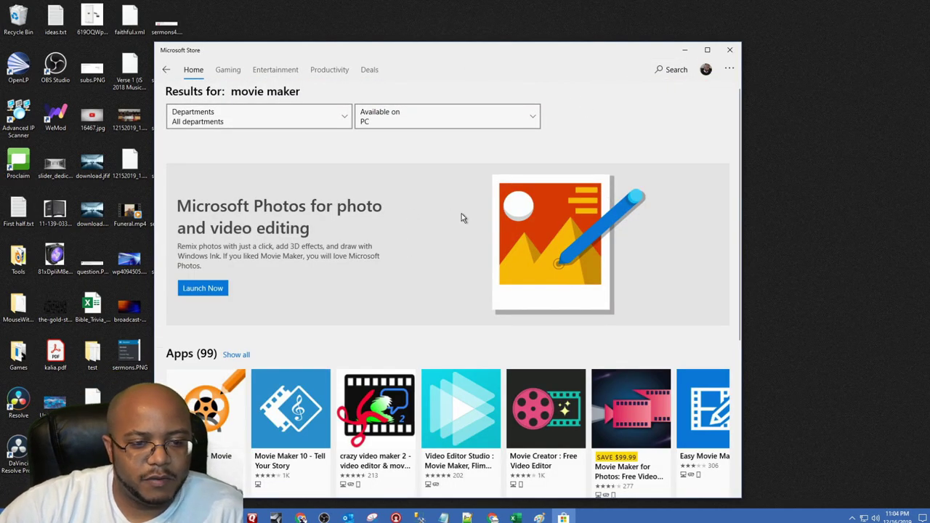
# Launch Microsoft Photos from the search result and start a new blank video project
pyautogui.click(208, 289)
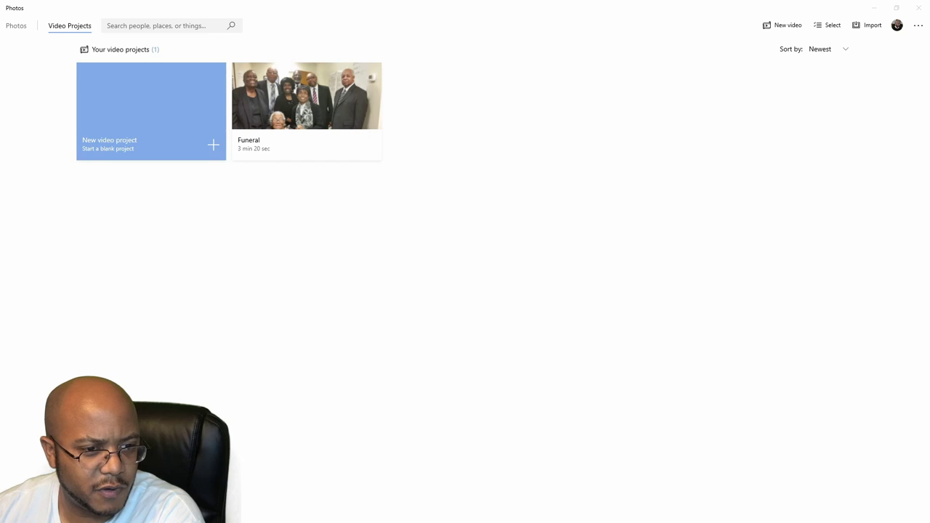
pyautogui.moveTo(0, 86); pyautogui.dragTo(504, 36)
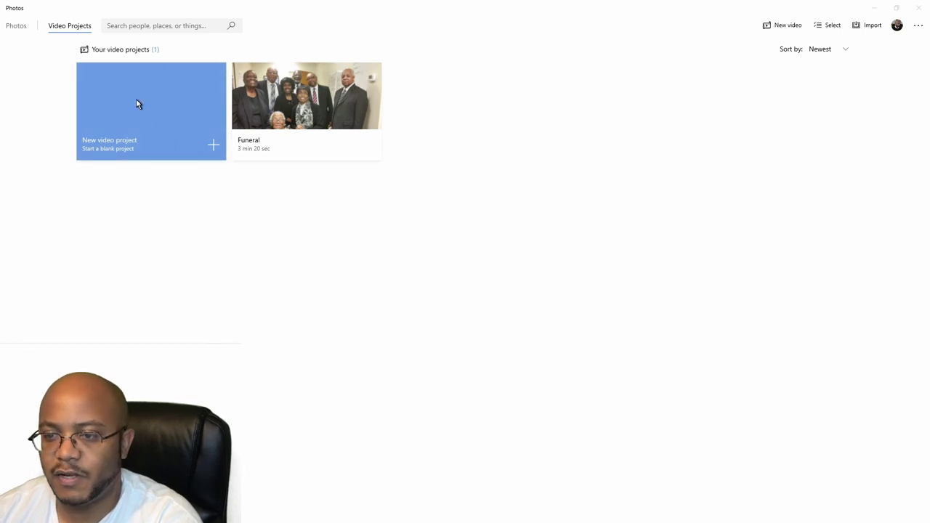
pyautogui.click(214, 146)
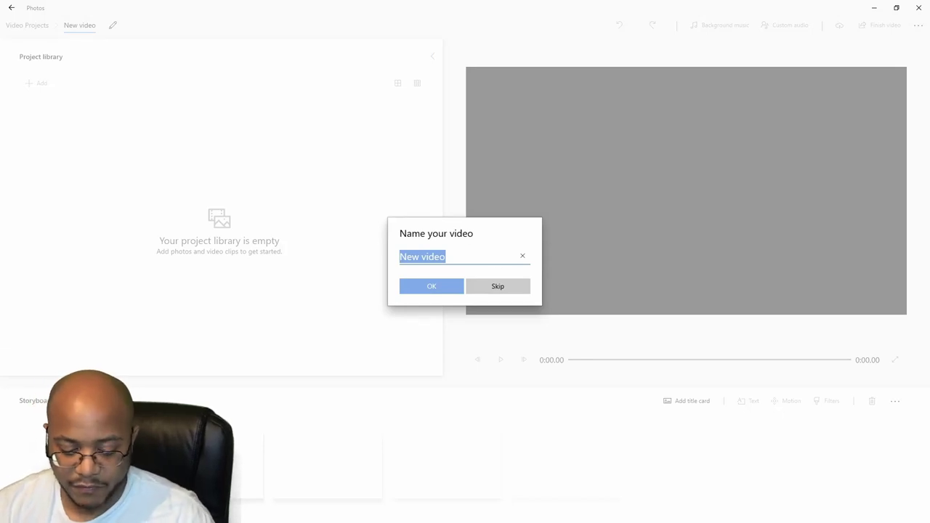
# Name the video 'Funeral v2' and import all 40 photos from the USB drive
pyautogui.write('F')
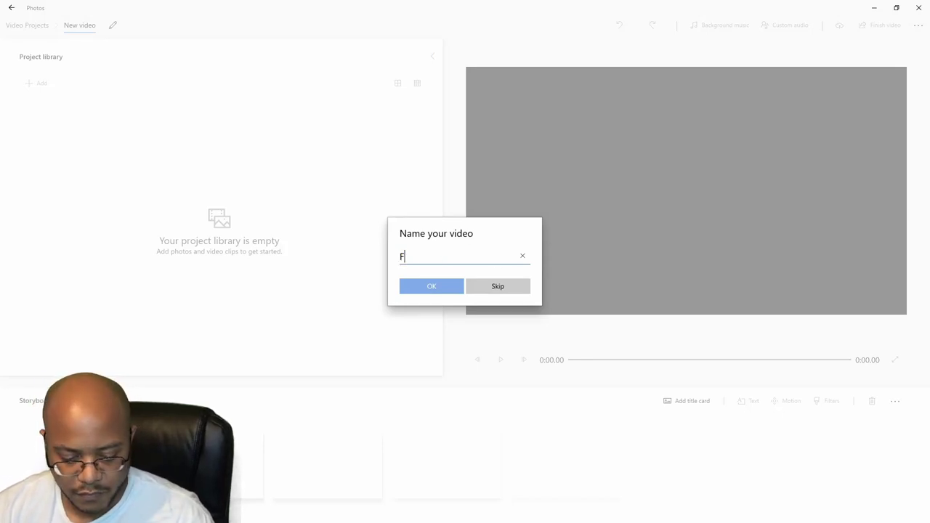
pyautogui.write('uneral v2')
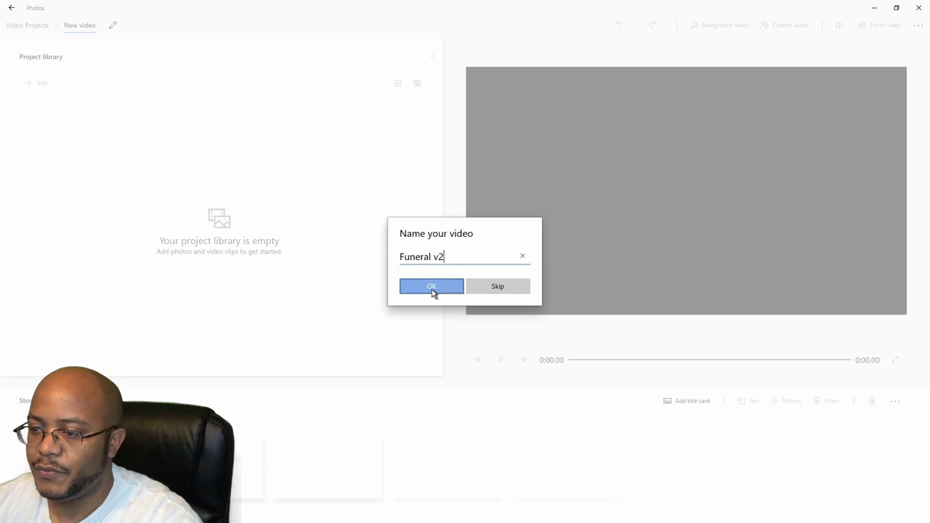
pyautogui.click(431, 288)
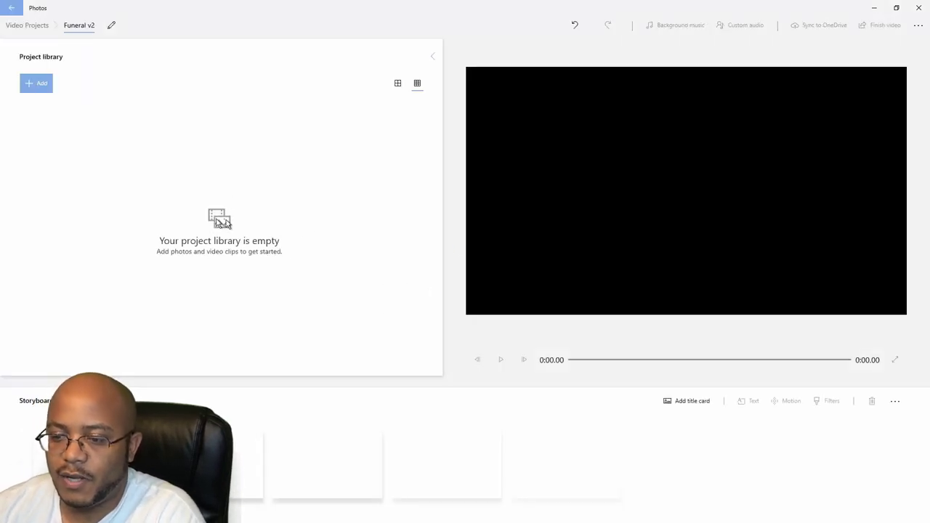
pyautogui.click(34, 85)
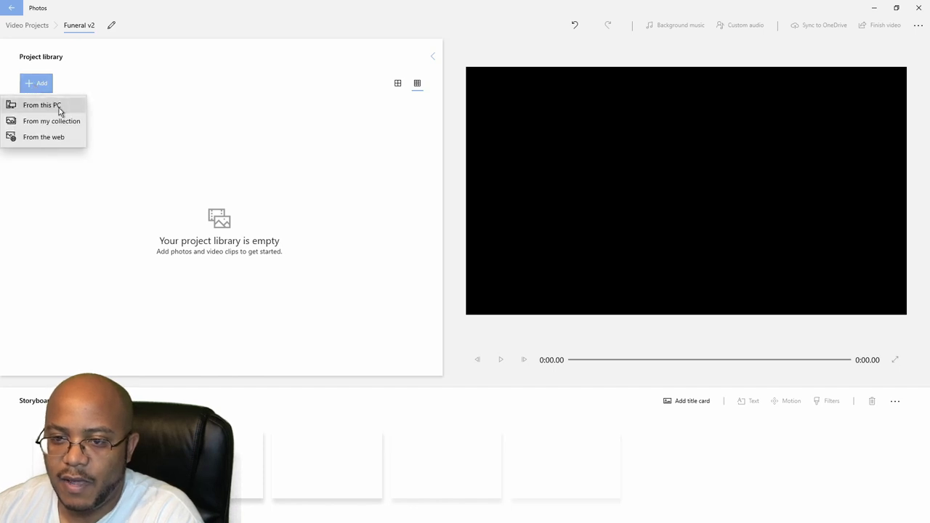
pyautogui.click(42, 105)
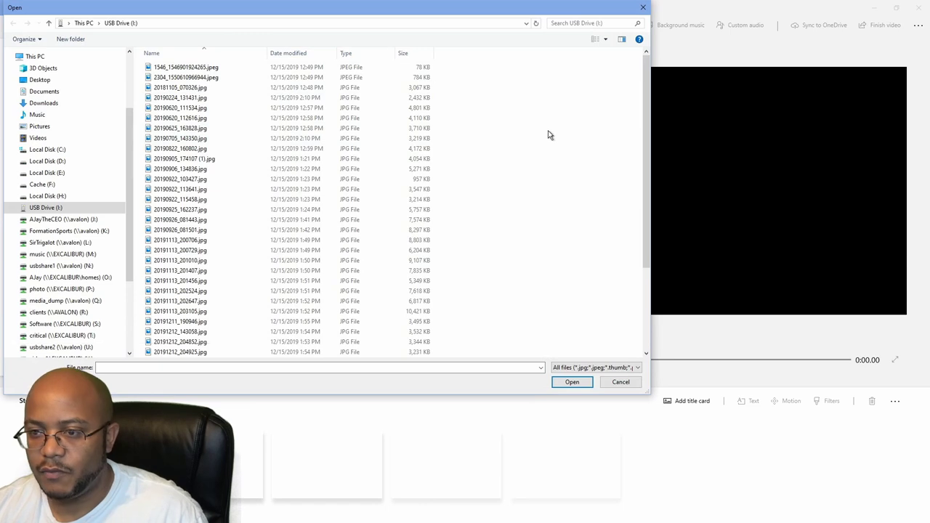
pyautogui.hotkey('ctrl', 'a')
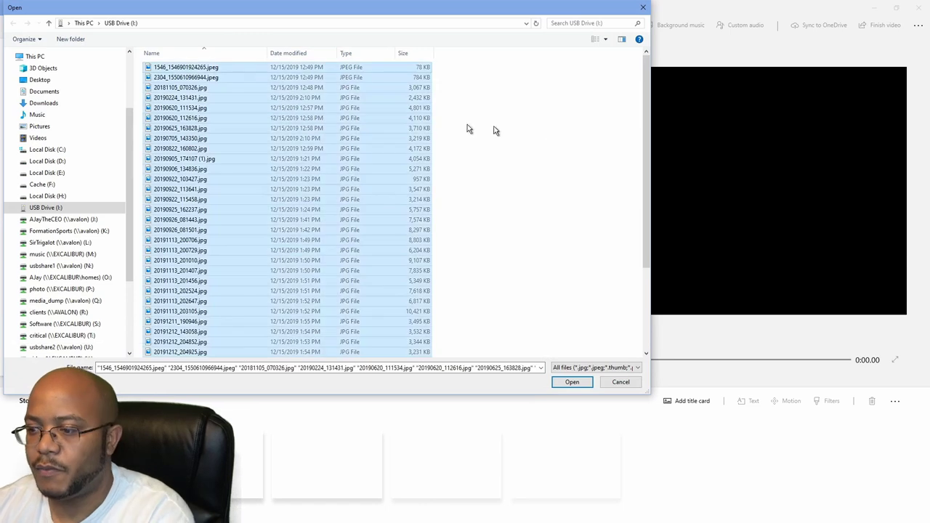
pyautogui.click(577, 385)
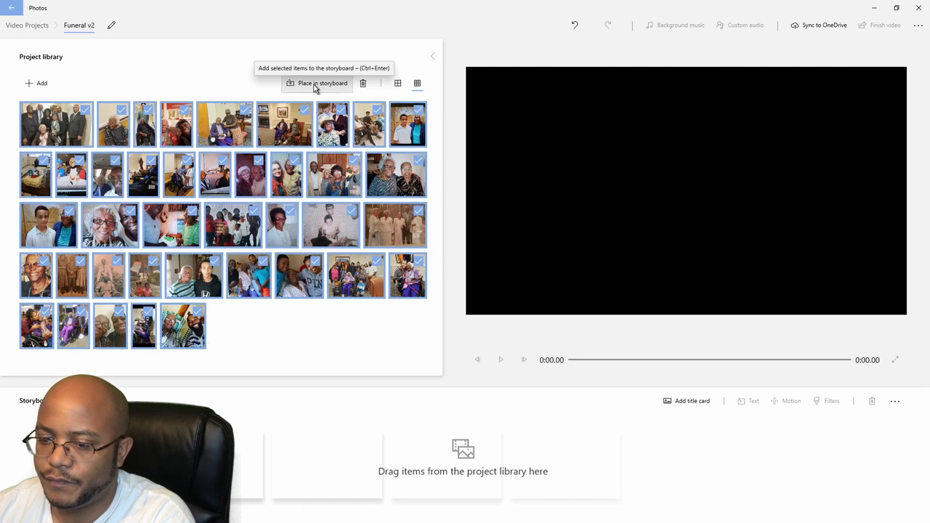
# Place the photos on the storyboard and set every clip to 5 seconds
pyautogui.click(313, 86)
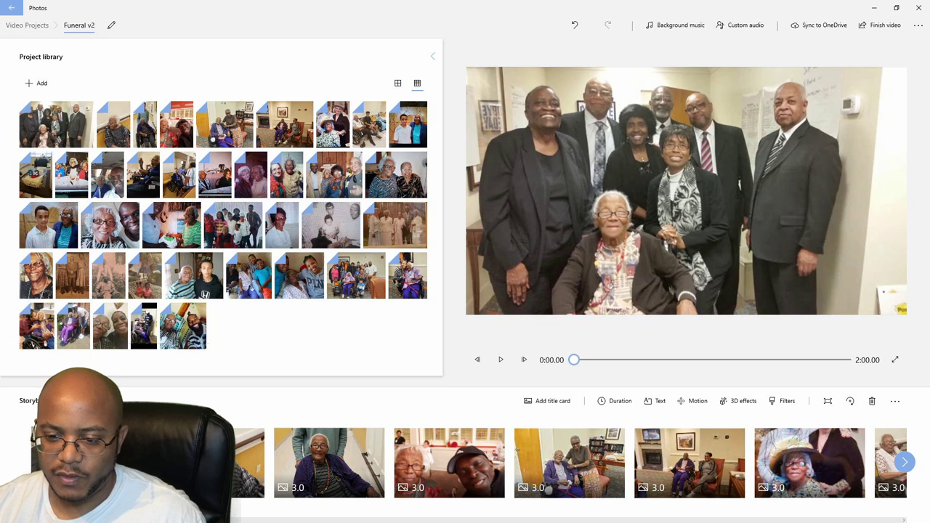
pyautogui.hotkey('ctrl', 'a')
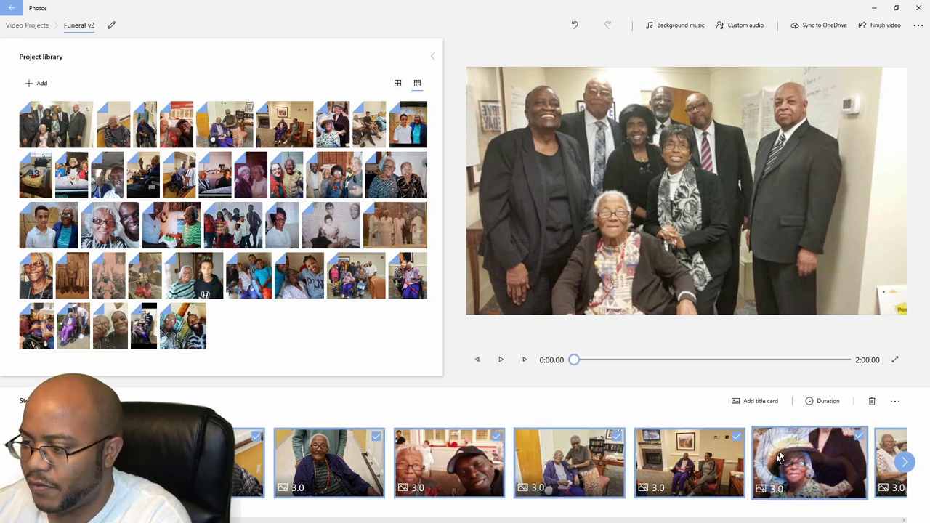
pyautogui.click(826, 402)
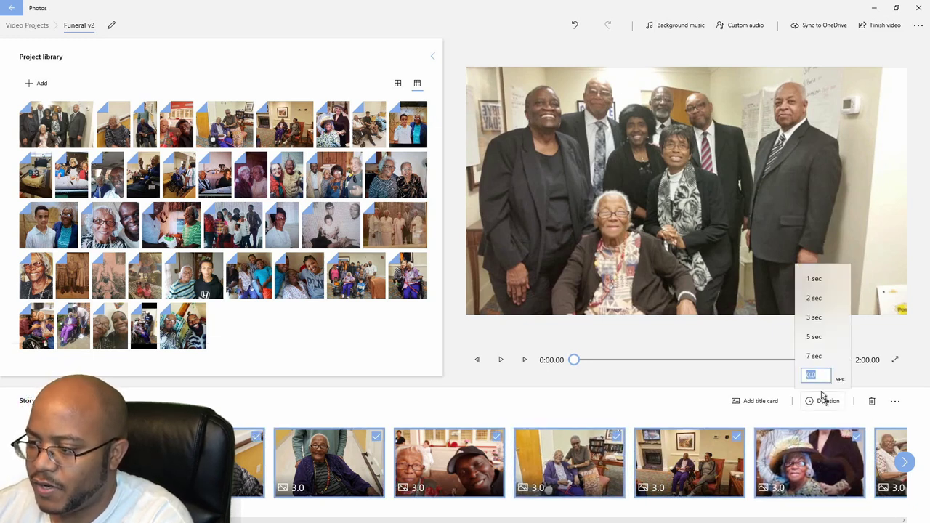
pyautogui.click(819, 340)
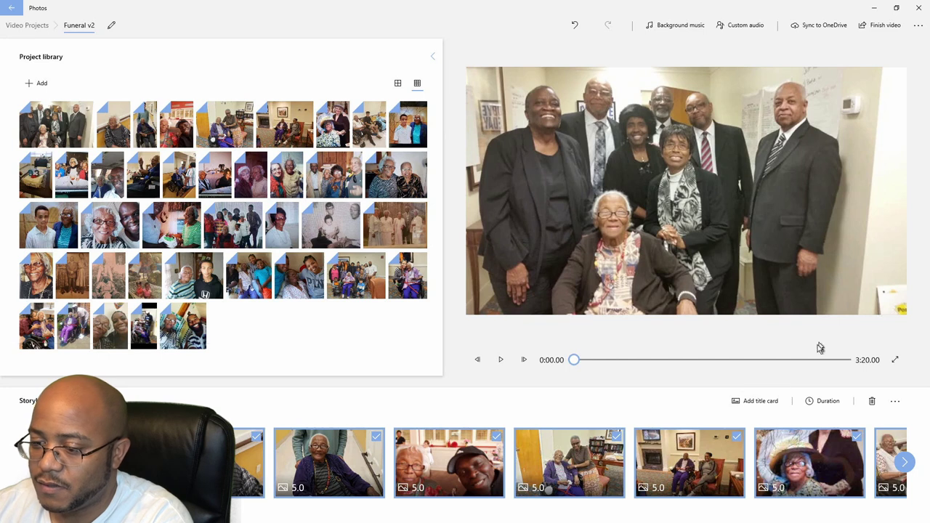
# Preview the last three clips: the 3:05 selfie, the wheelchair photo and the final selfie
pyautogui.click(904, 462)
pyautogui.scroll(-10, 905, 462)
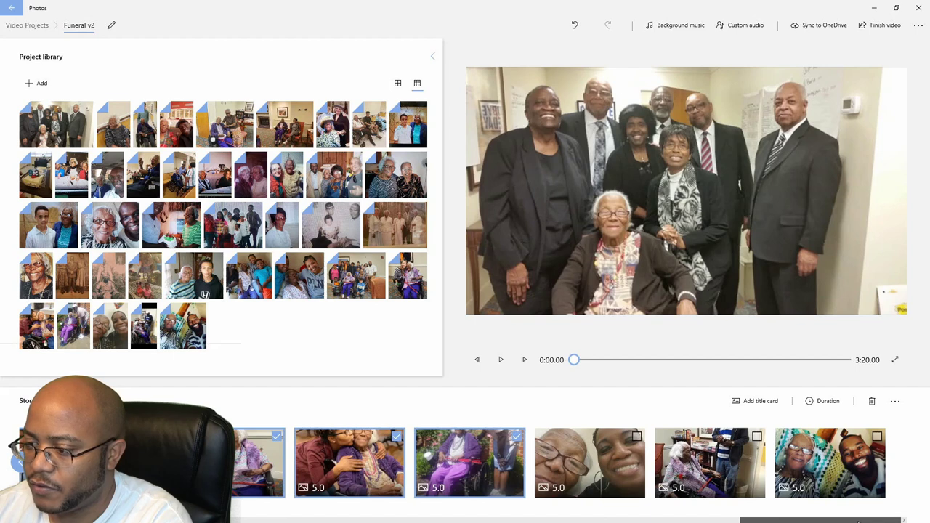
pyautogui.click(590, 463)
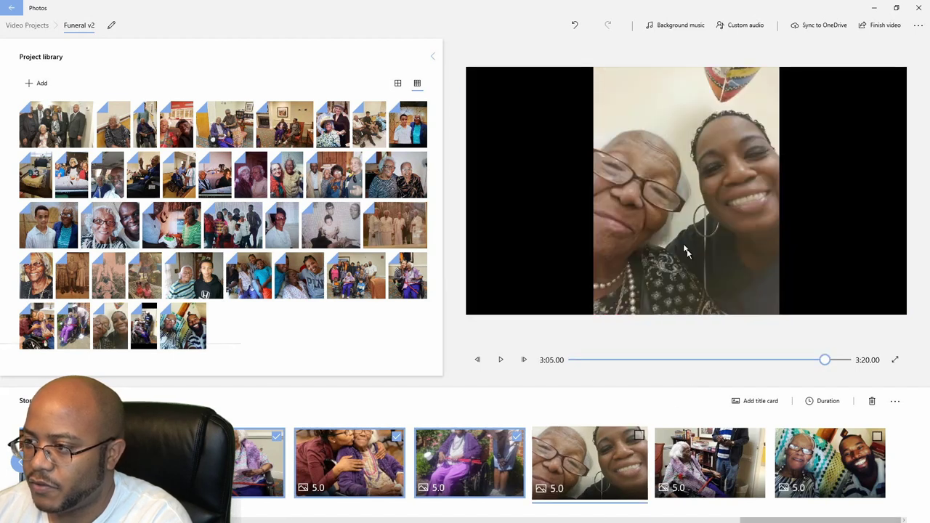
pyautogui.click(739, 463)
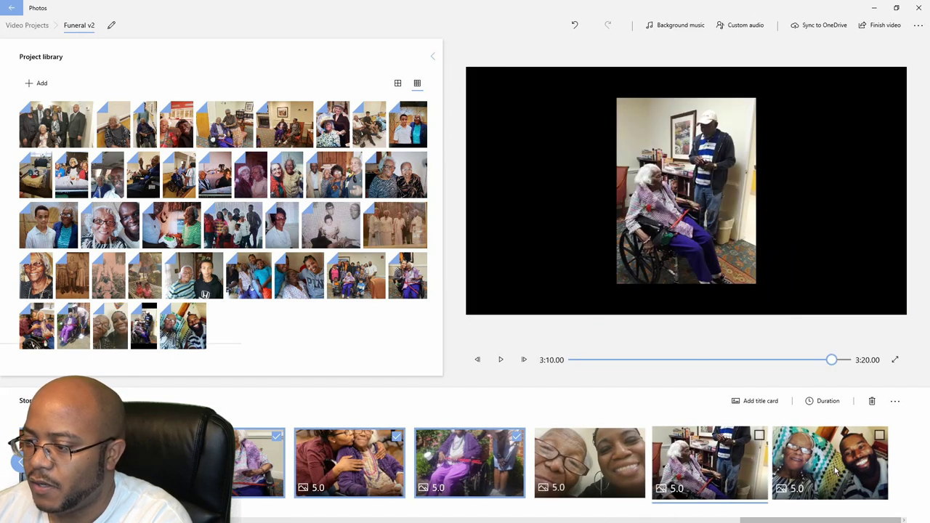
pyautogui.click(835, 471)
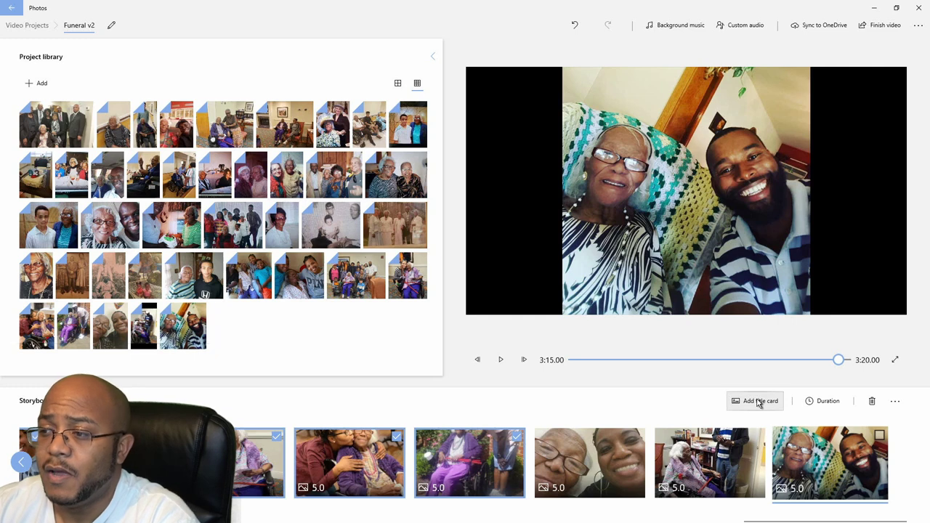
pyautogui.click(678, 27)
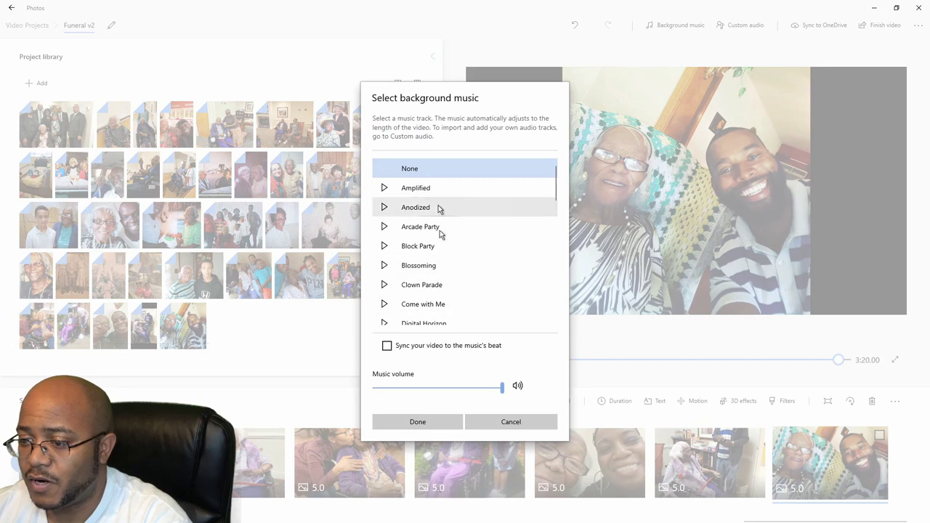
pyautogui.click(501, 429)
pyautogui.click(751, 25)
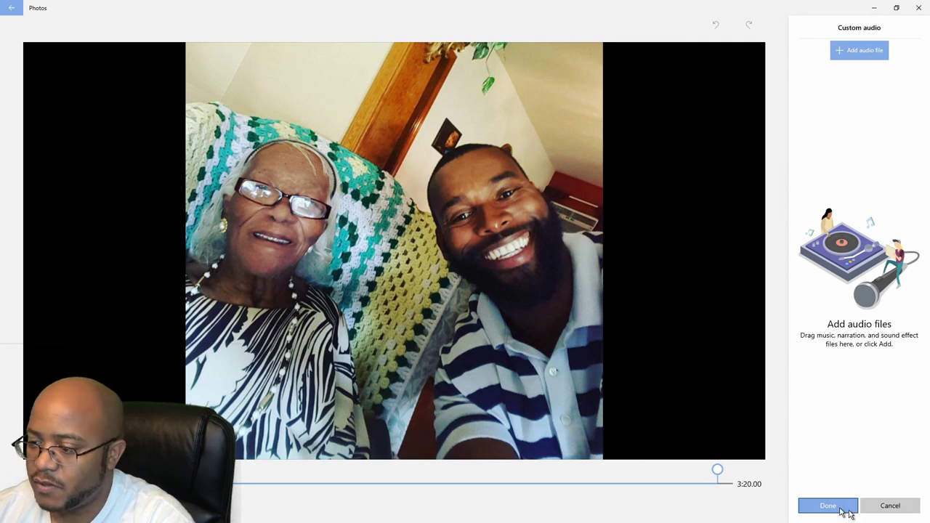
pyautogui.click(905, 512)
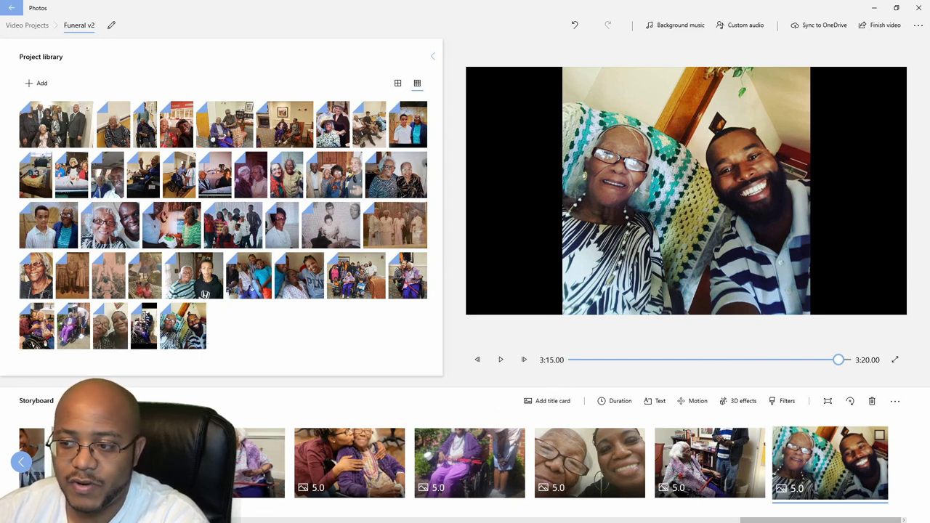
# Play the slideshow from 2:38, then pause it
pyautogui.click(789, 359)
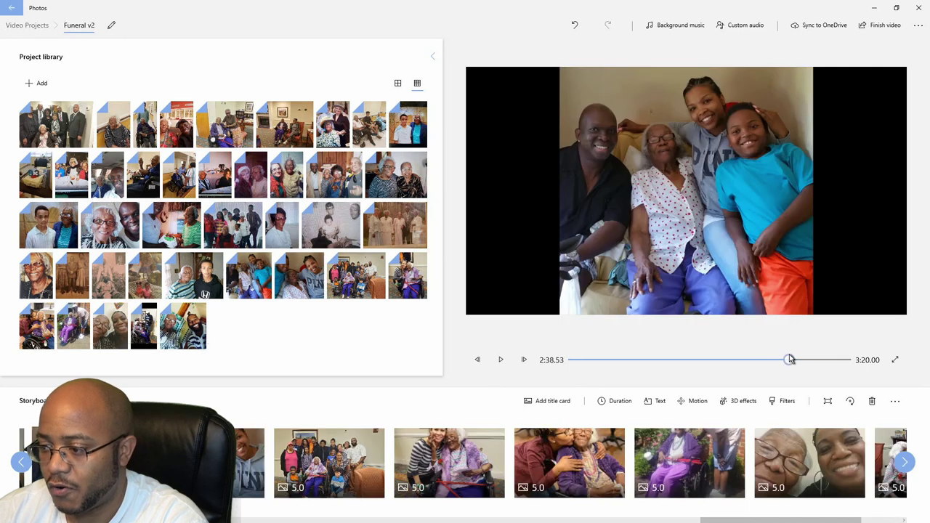
pyautogui.click(501, 359)
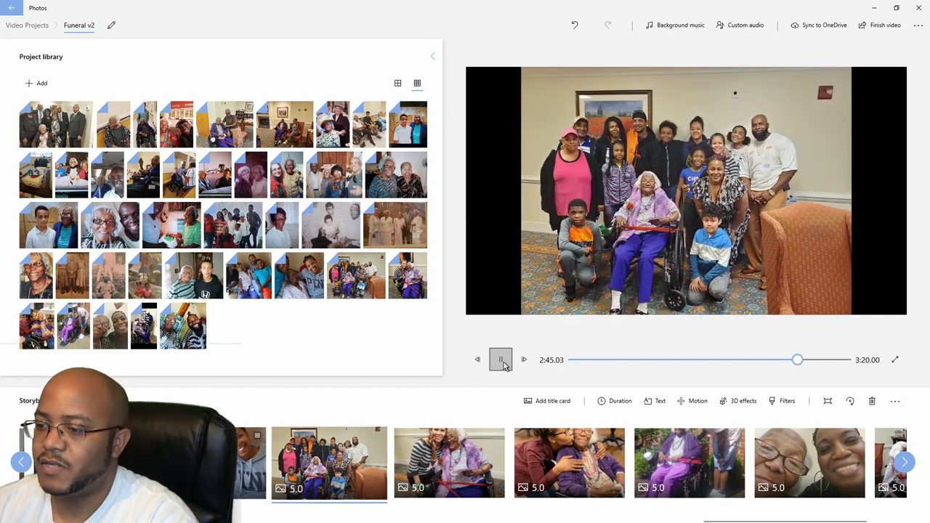
pyautogui.click(503, 366)
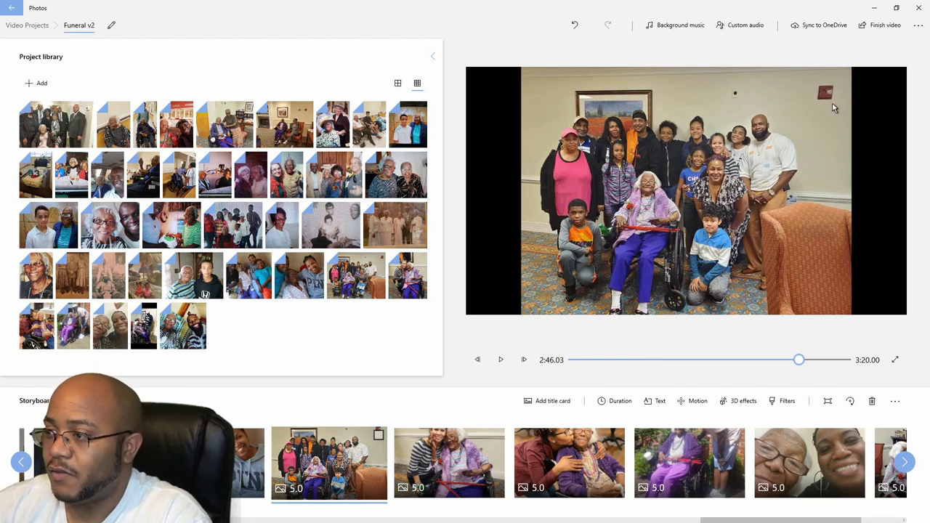
# Try moving the selfie clip earlier, leaving the storyboard options unchanged
pyautogui.moveTo(782, 496); pyautogui.dragTo(808, 475)
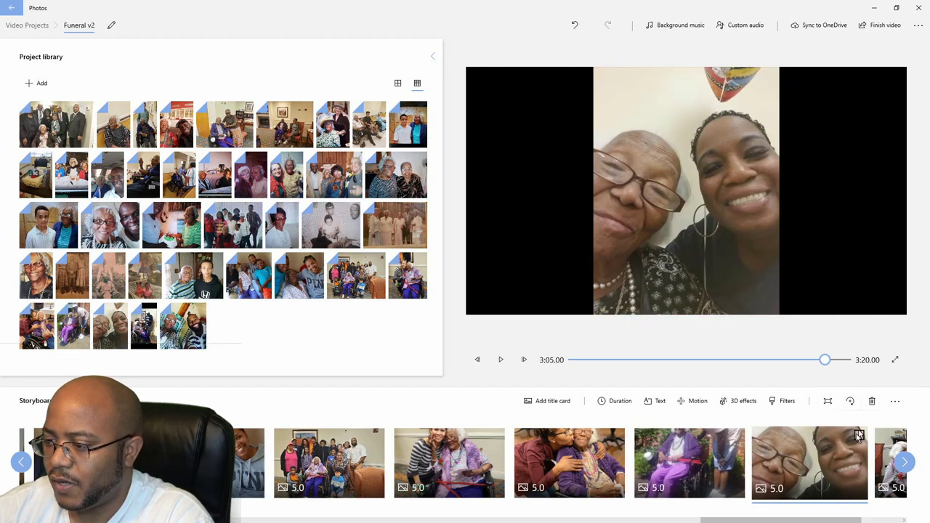
pyautogui.click(895, 401)
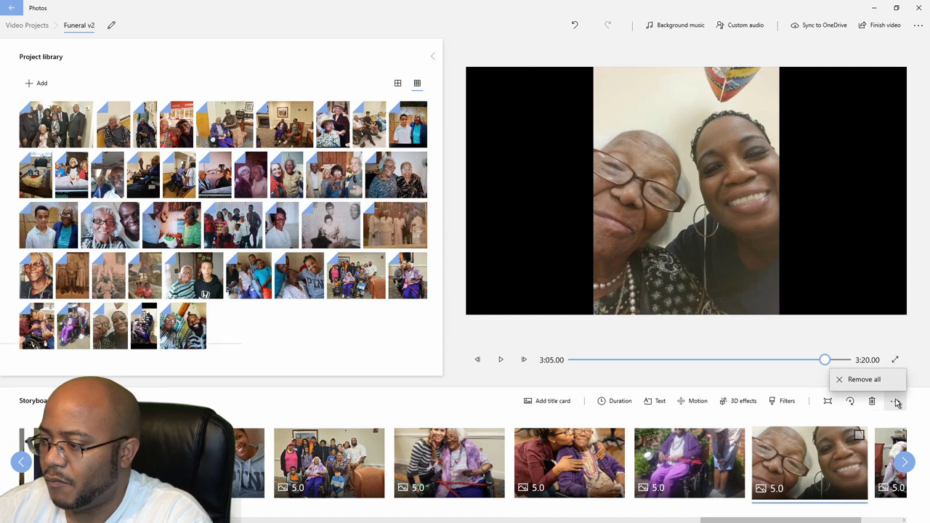
pyautogui.click(896, 401)
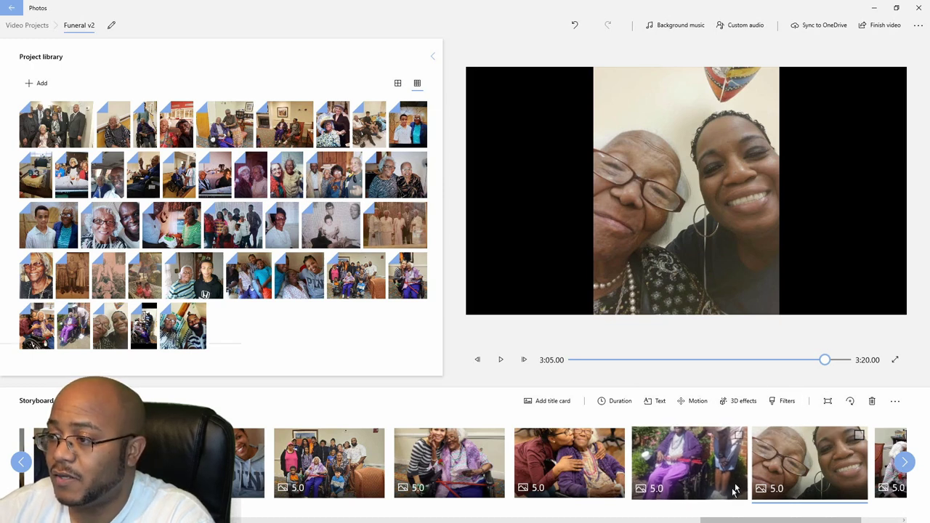
# Check the project's aspect ratio choices without changing anything
pyautogui.click(918, 26)
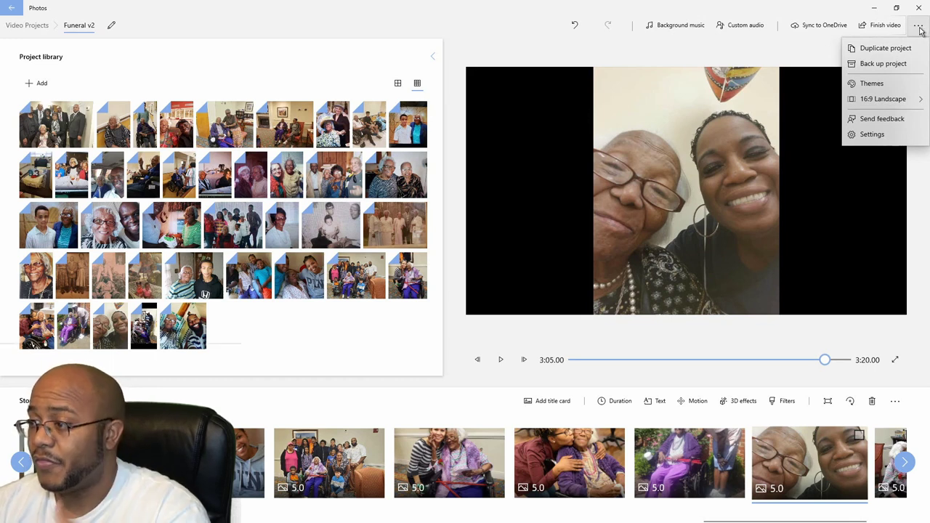
pyautogui.click(917, 102)
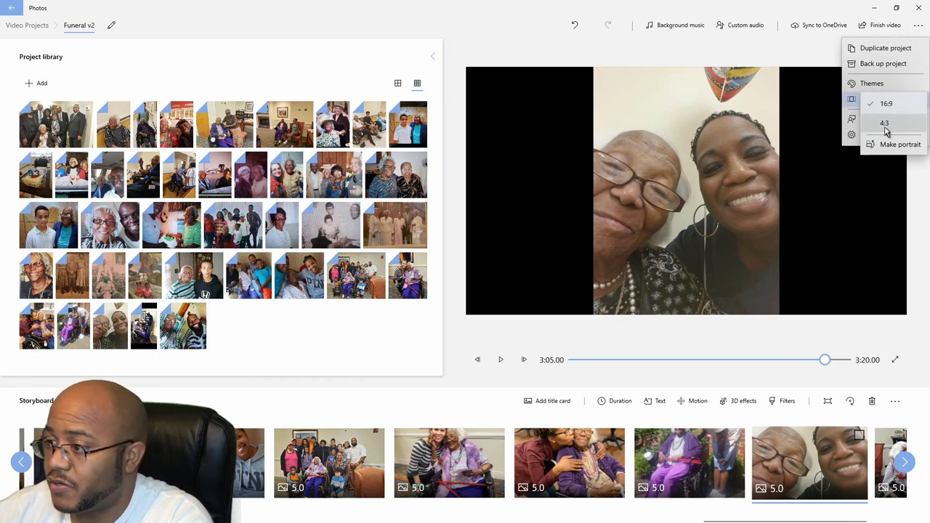
pyautogui.click(531, 53)
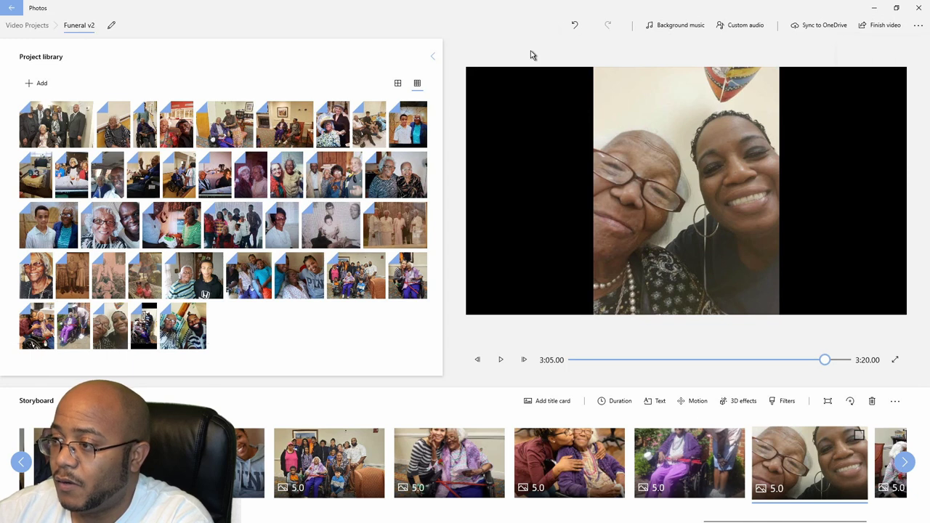
# Finish the video at High 1080p quality and export it
pyautogui.click(884, 27)
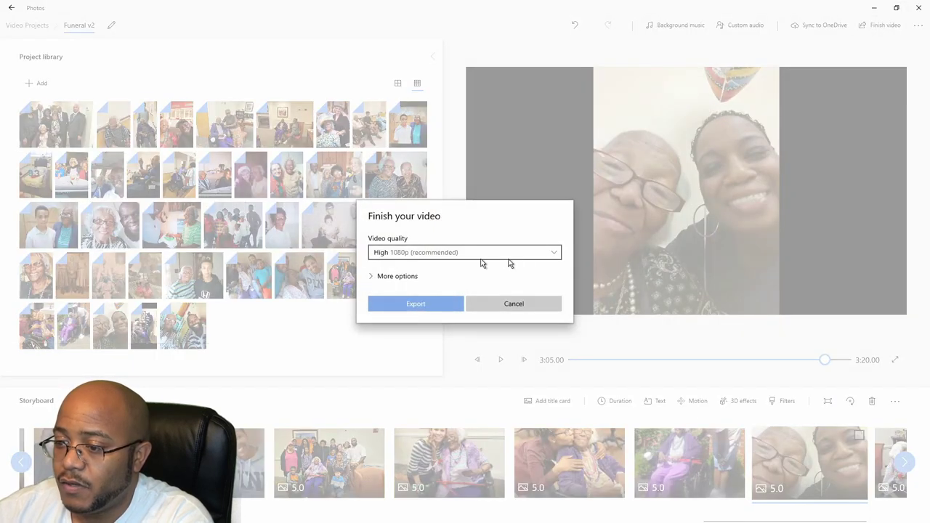
pyautogui.click(534, 253)
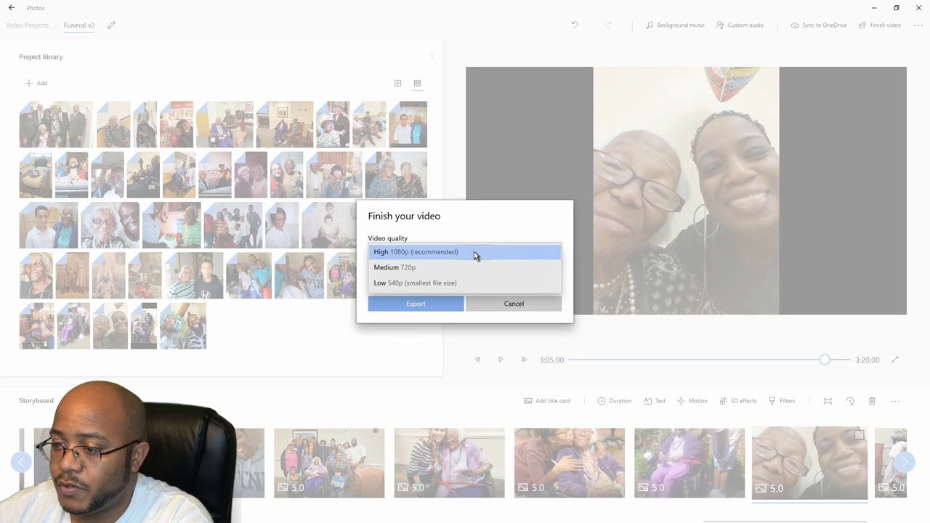
pyautogui.click(475, 252)
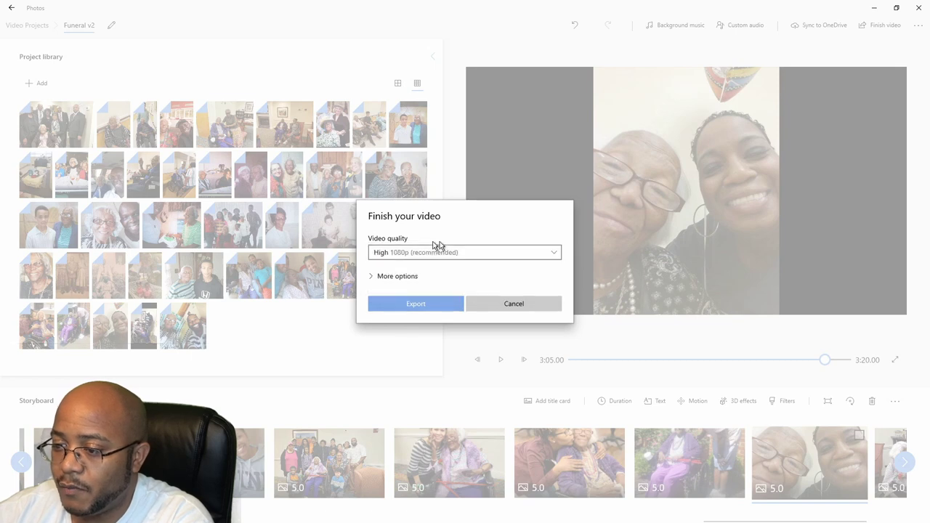
pyautogui.click(393, 277)
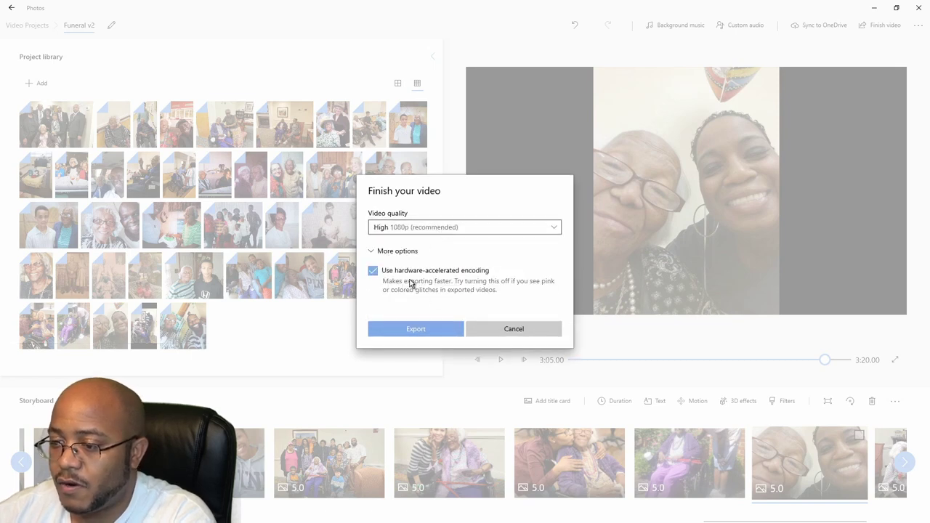
pyautogui.click(424, 335)
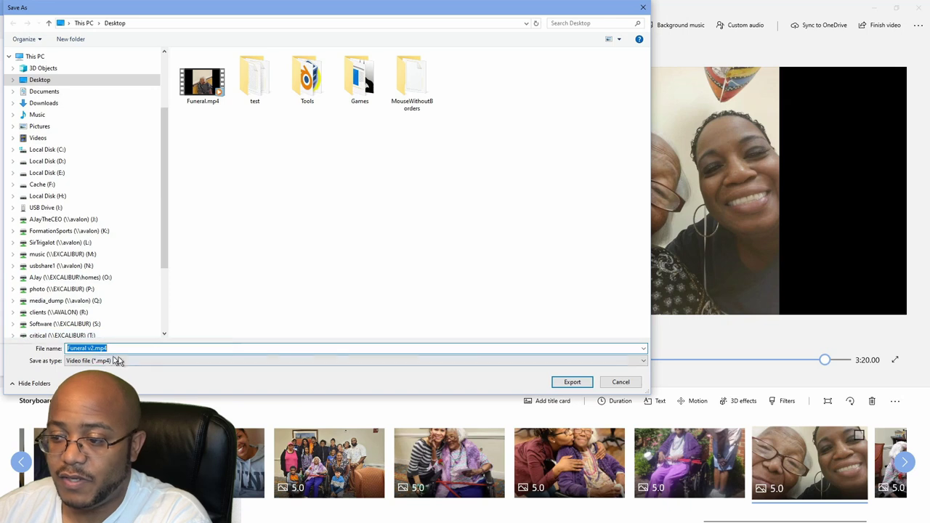
# Save Funeral v2.mp4 to the Desktop, watch the exported video, then close the player
pyautogui.click(573, 382)
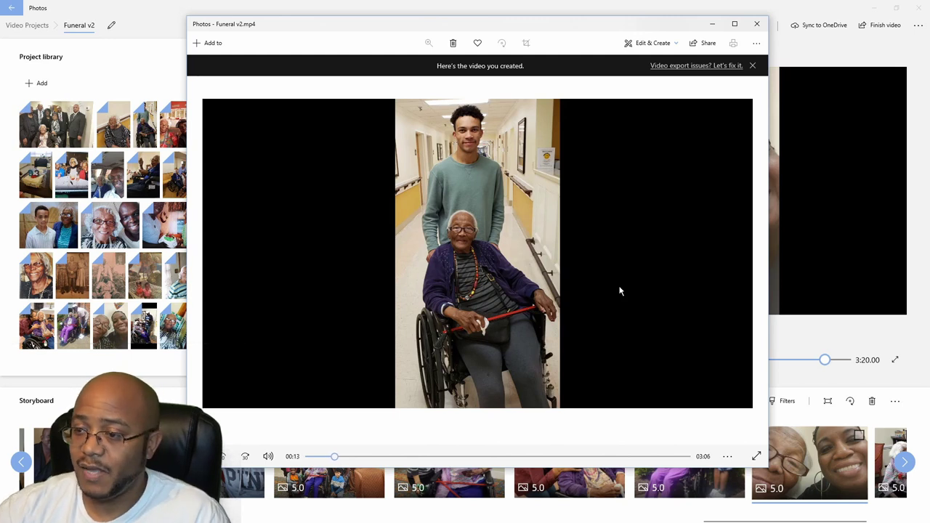
pyautogui.click(759, 25)
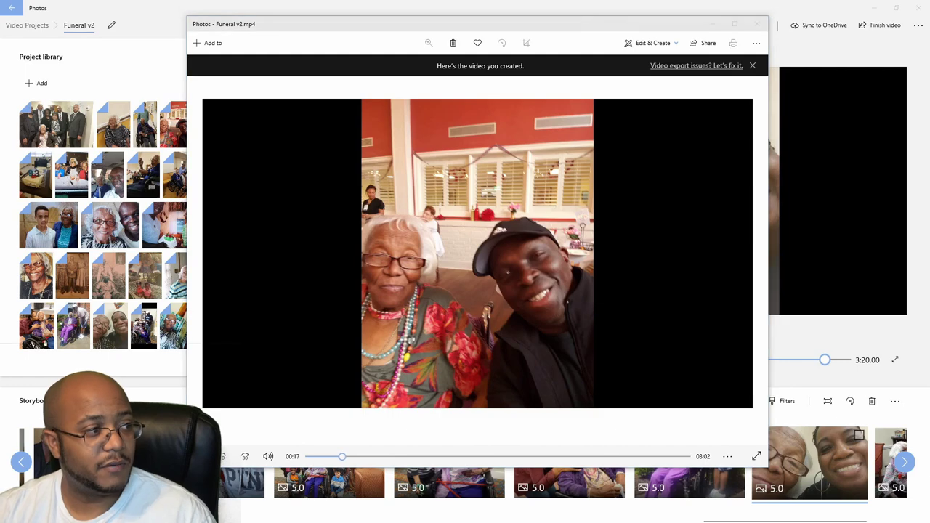